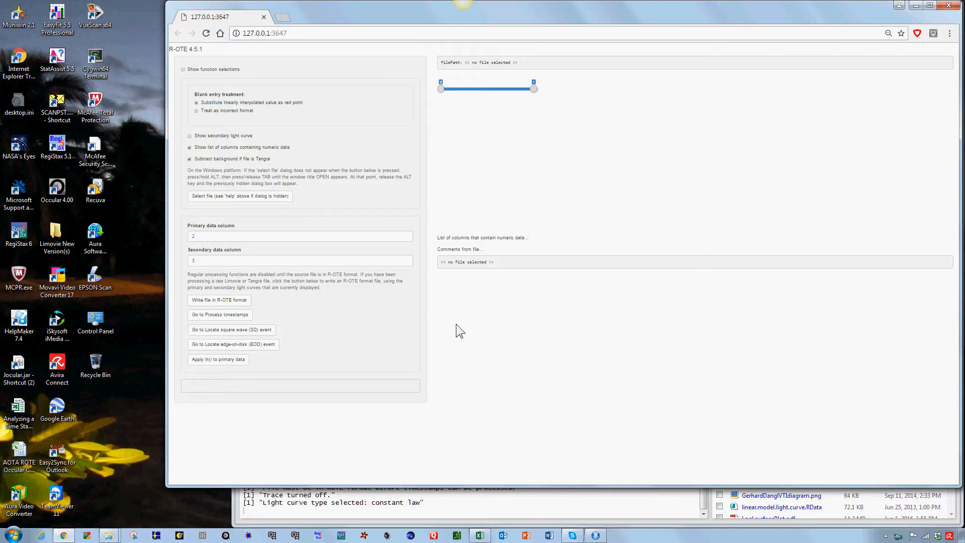
- Check the RStudio console output, then return to the R-OTE page in the browser
{"action": "left_click", "coordinate": [552, 505]}
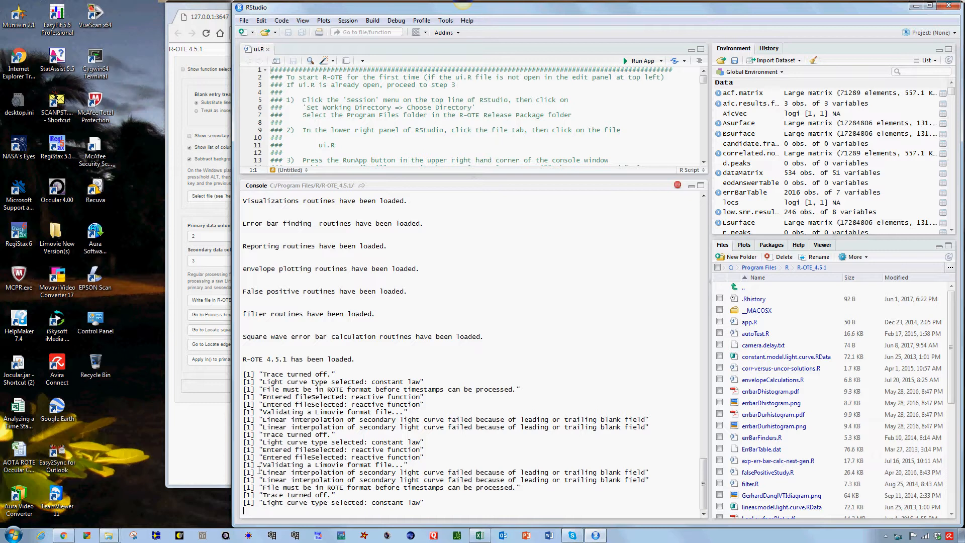
{"action": "left_click", "coordinate": [199, 443]}
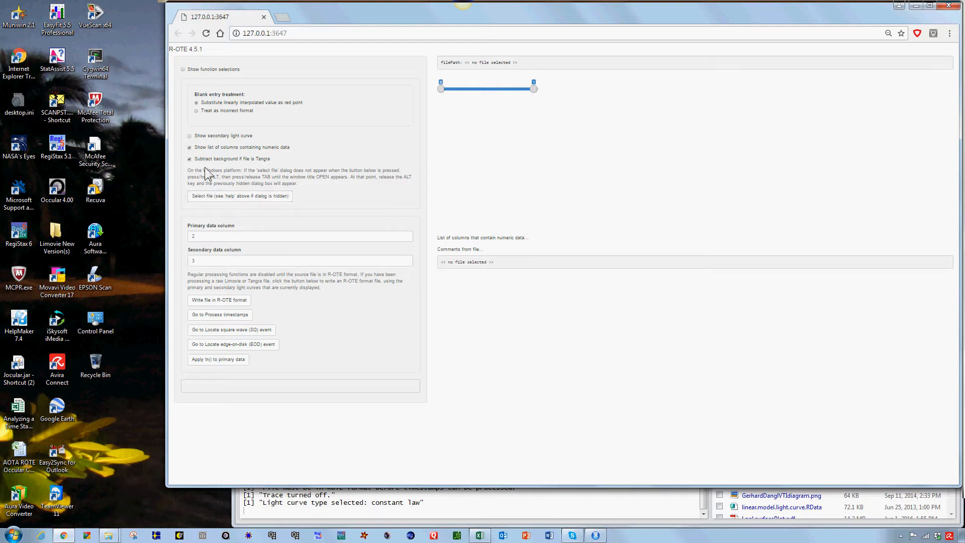
- Turn the secondary light curve display on and back off
{"action": "left_click", "coordinate": [190, 136]}
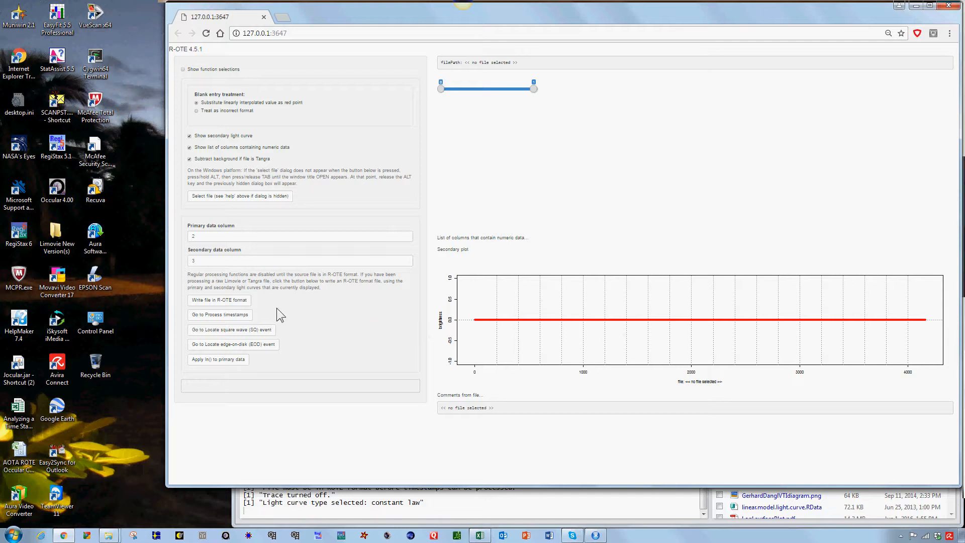
{"action": "left_click", "coordinate": [190, 136]}
- Select and open the file (16) Psyche 2015-09-10.csv from the George Psyche folder
{"action": "left_click", "coordinate": [272, 196]}
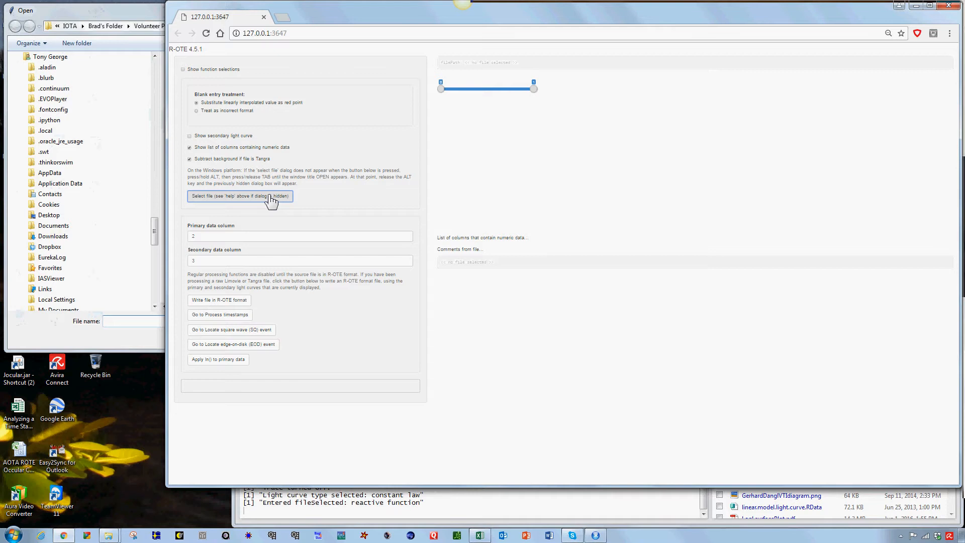
{"action": "left_click", "coordinate": [99, 10]}
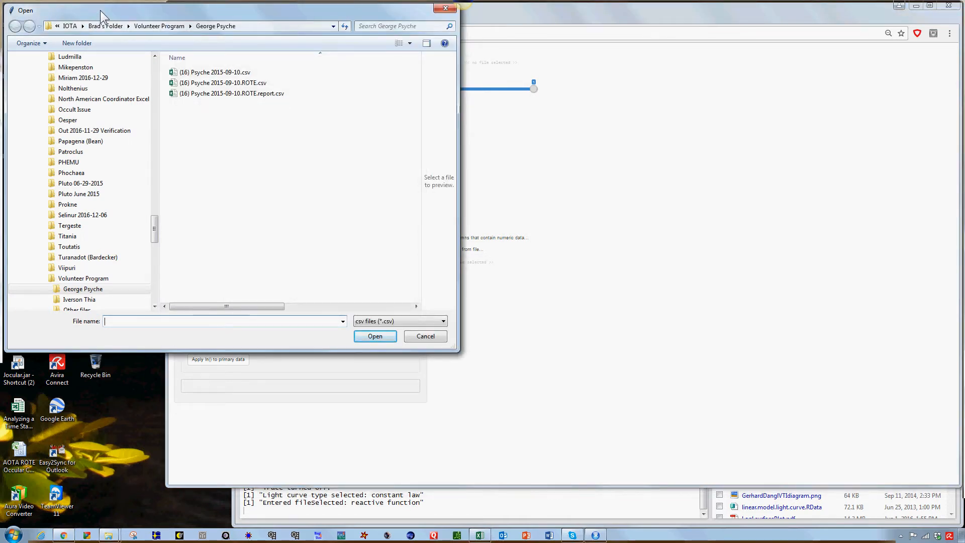
{"action": "left_click", "coordinate": [216, 75]}
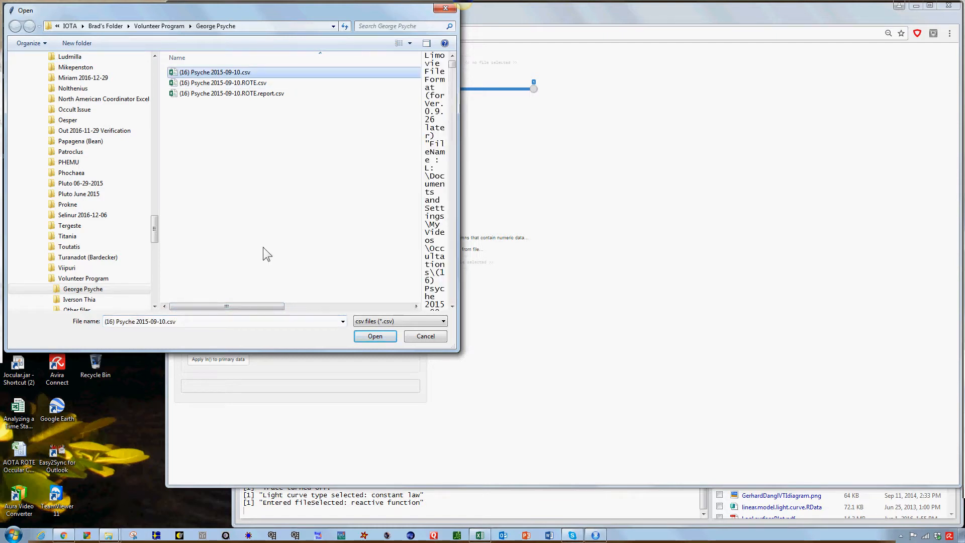
{"action": "left_click", "coordinate": [372, 337]}
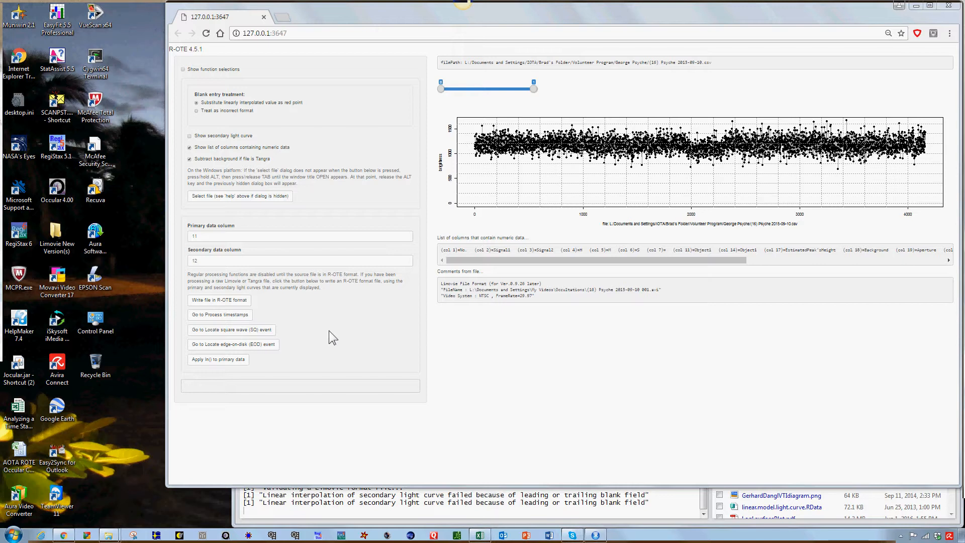
{"action": "left_click", "coordinate": [268, 197]}
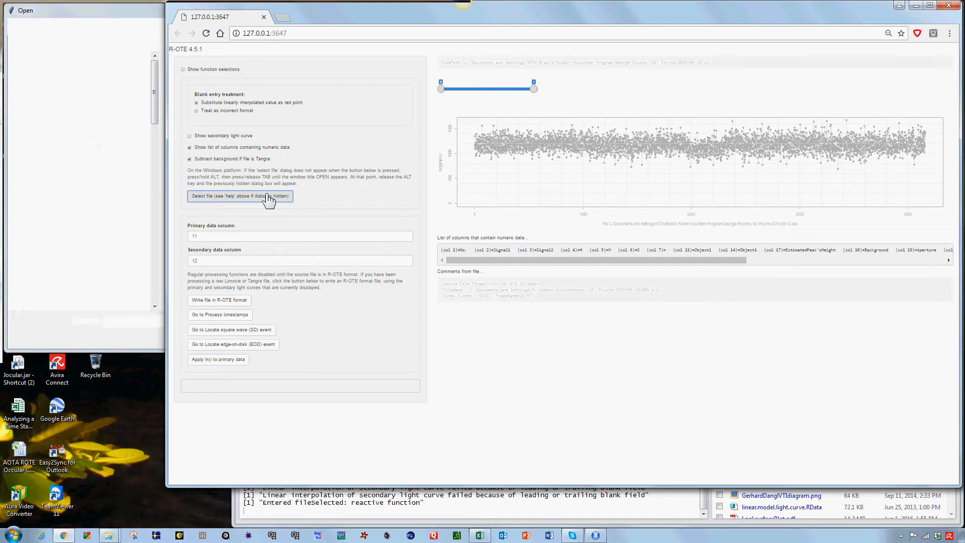
{"action": "left_click", "coordinate": [90, 12]}
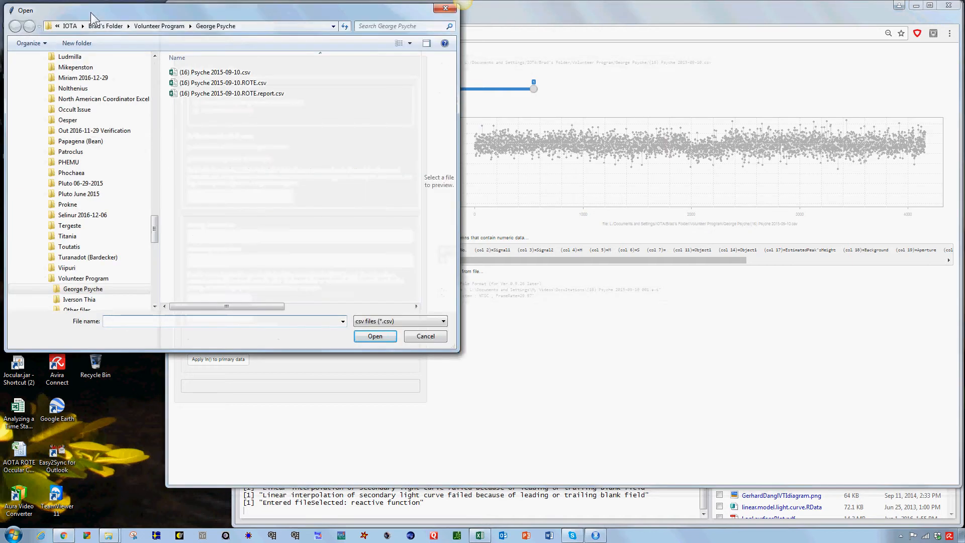
{"action": "left_click_drag", "start_coordinate": [90, 12], "coordinate": [421, 110]}
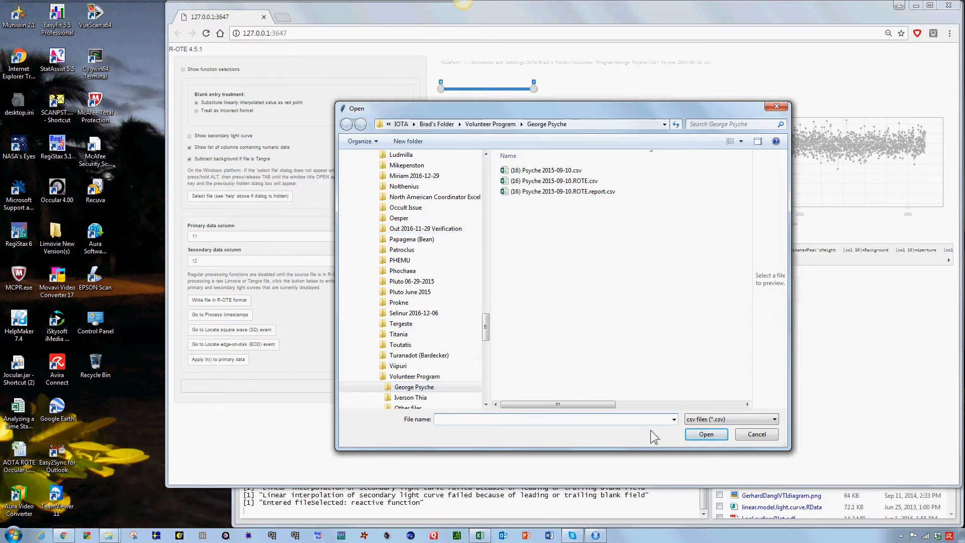
{"action": "left_click", "coordinate": [753, 436]}
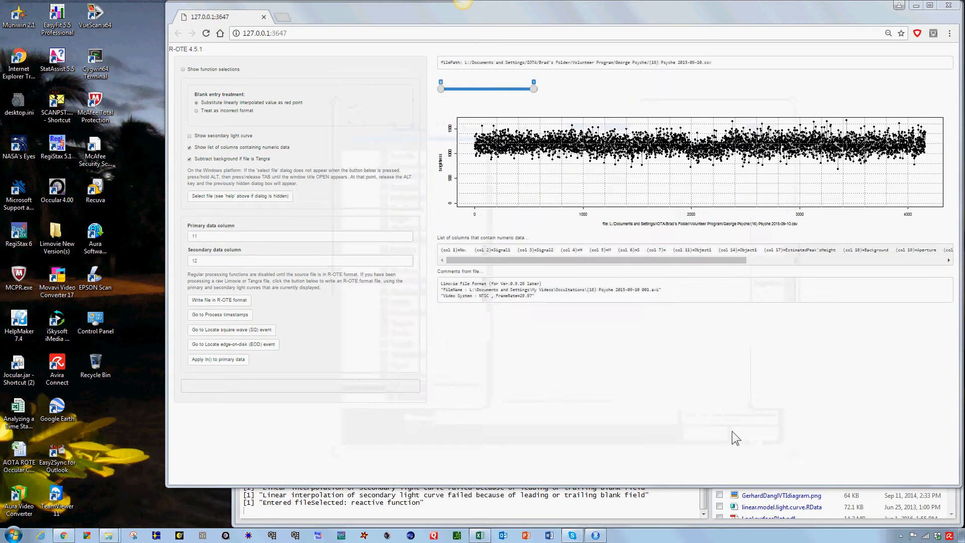
- Reopen the file selection dialog, bring it in front of the browser, and load (16) Psyche 2015-09-10.csv again
{"action": "left_click", "coordinate": [254, 198]}
{"action": "left_click", "coordinate": [253, 199]}
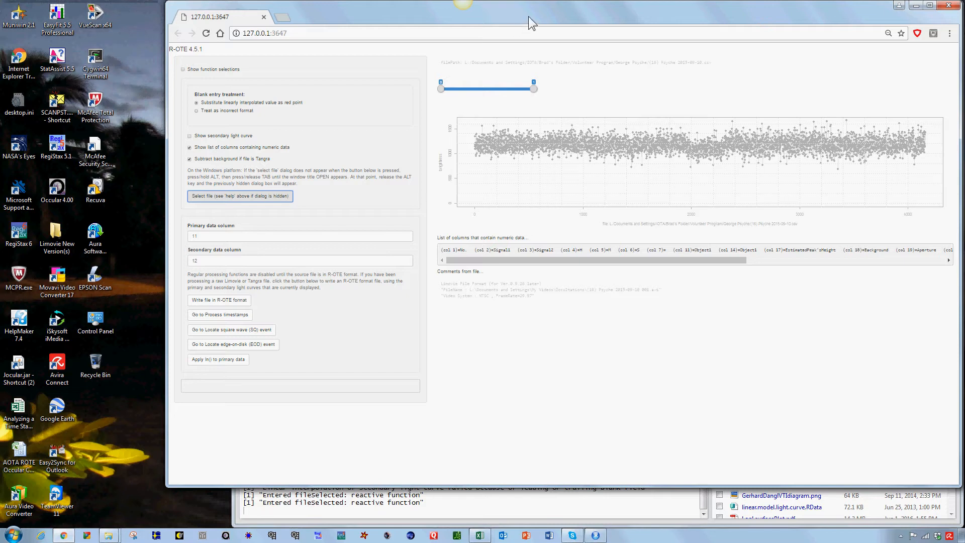
{"action": "left_click_drag", "start_coordinate": [535, 13], "coordinate": [510, 194]}
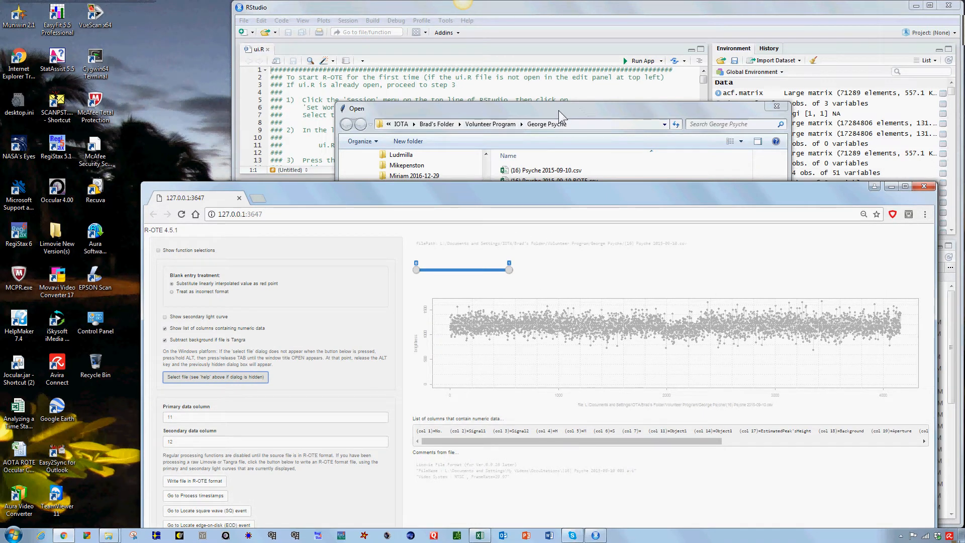
{"action": "left_click_drag", "start_coordinate": [559, 110], "coordinate": [230, 18]}
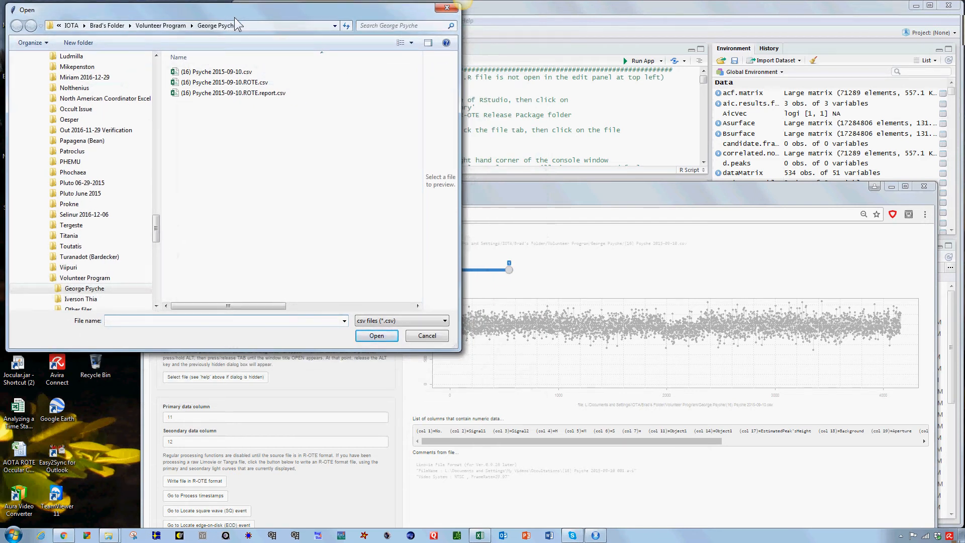
{"action": "left_click", "coordinate": [525, 191]}
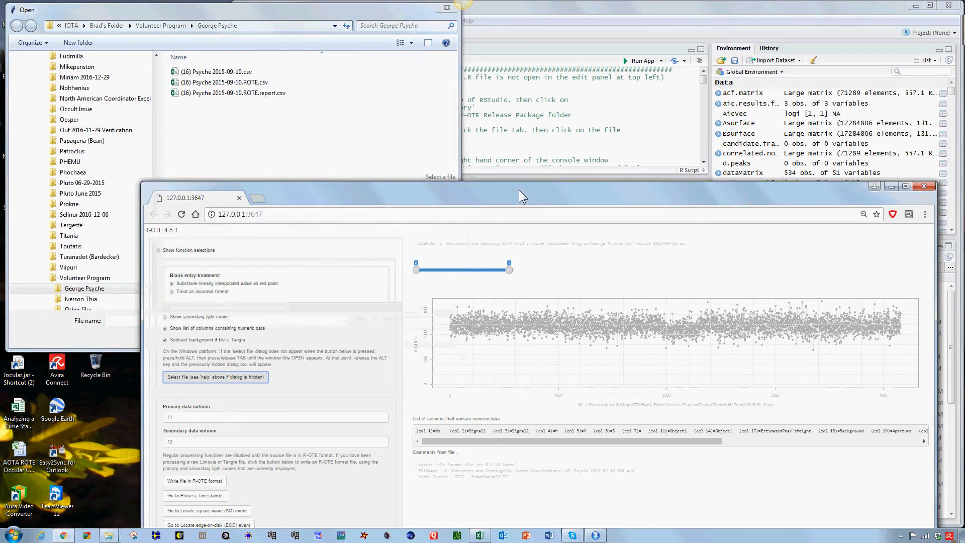
{"action": "left_click_drag", "start_coordinate": [519, 189], "coordinate": [545, 7]}
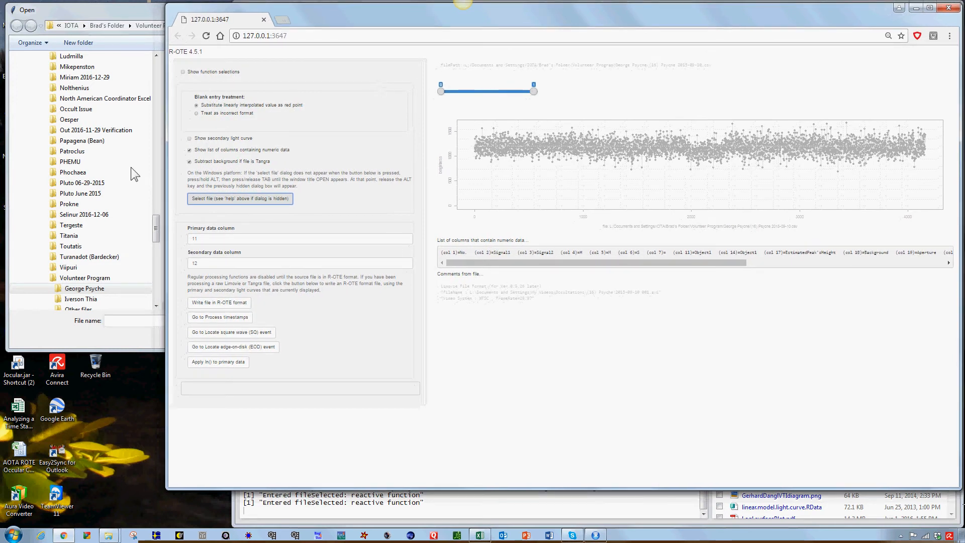
{"action": "left_click", "coordinate": [97, 9]}
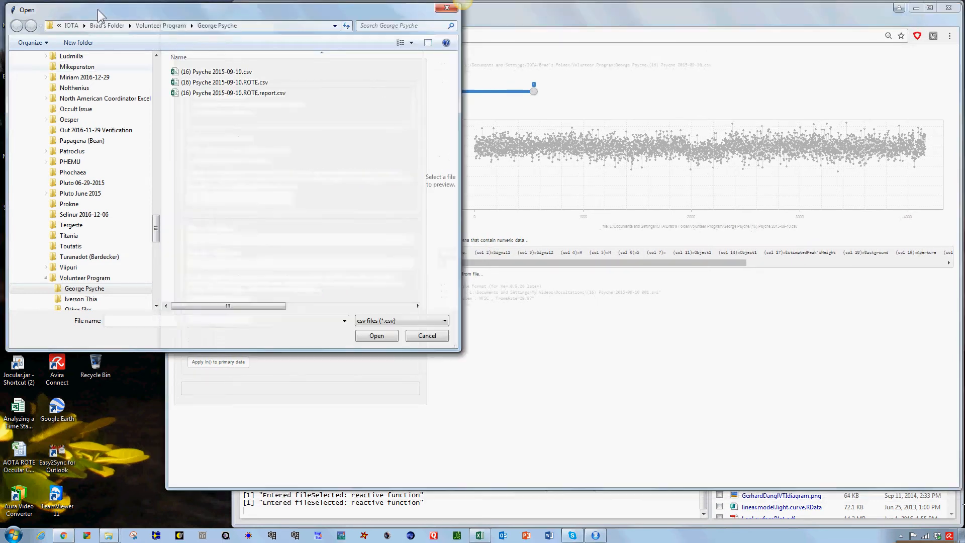
{"action": "left_click", "coordinate": [210, 73]}
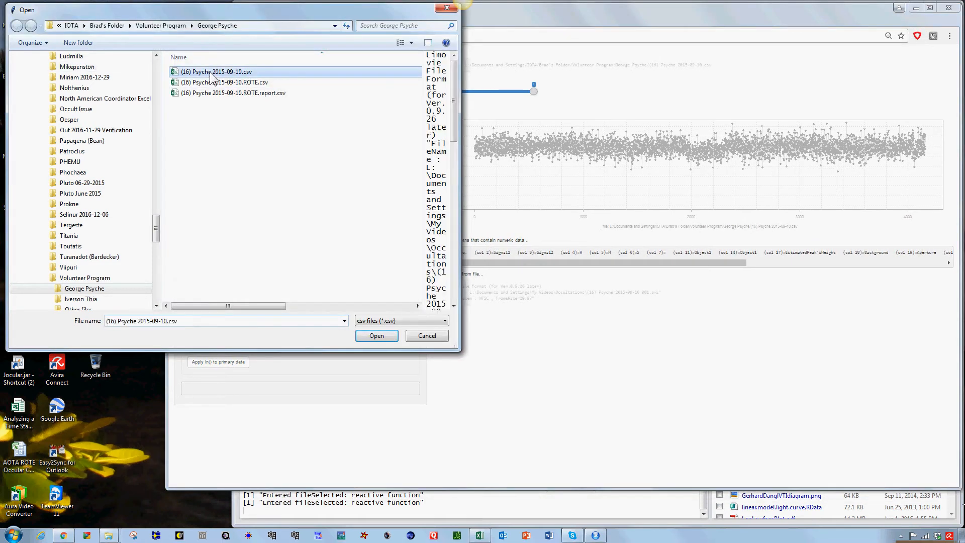
{"action": "left_click", "coordinate": [379, 336]}
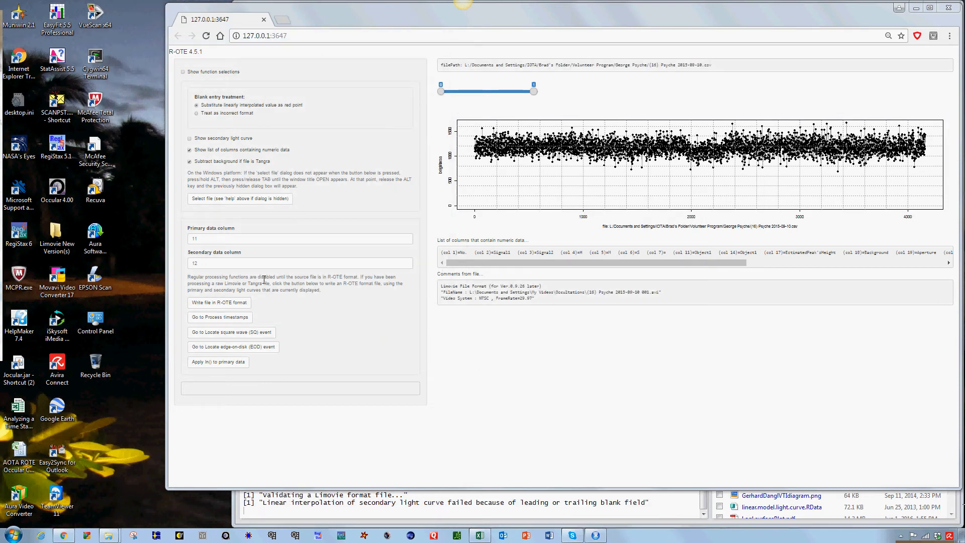
{"action": "left_click", "coordinate": [263, 201]}
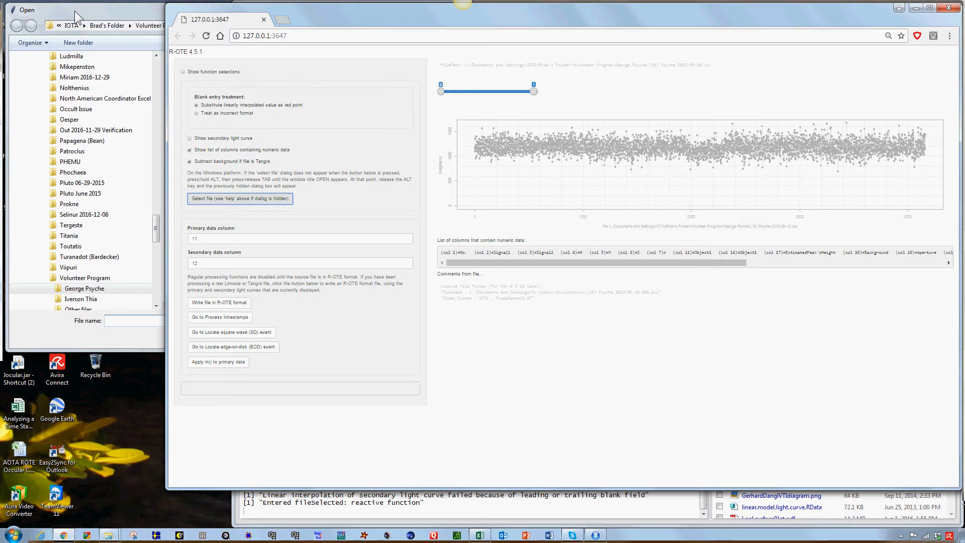
{"action": "left_click", "coordinate": [76, 12]}
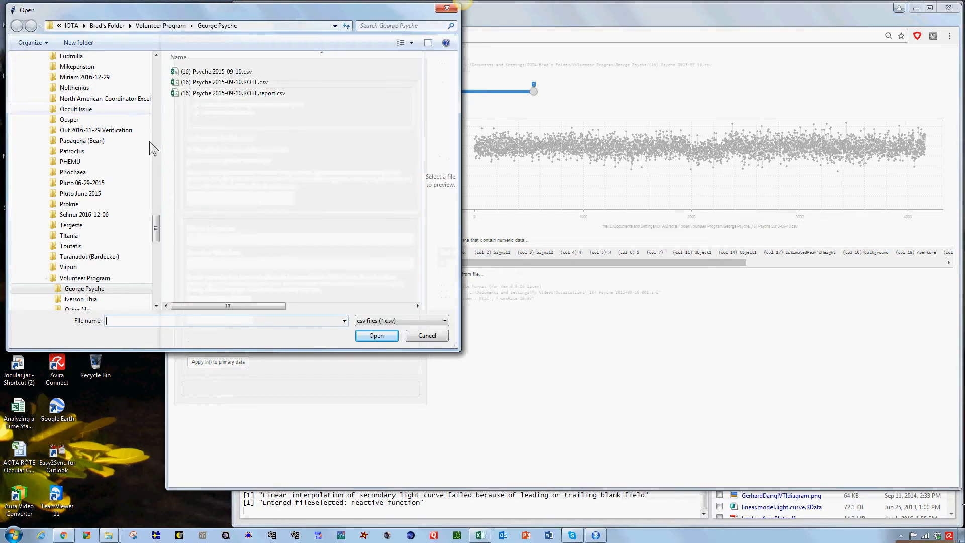
{"action": "left_click", "coordinate": [428, 337]}
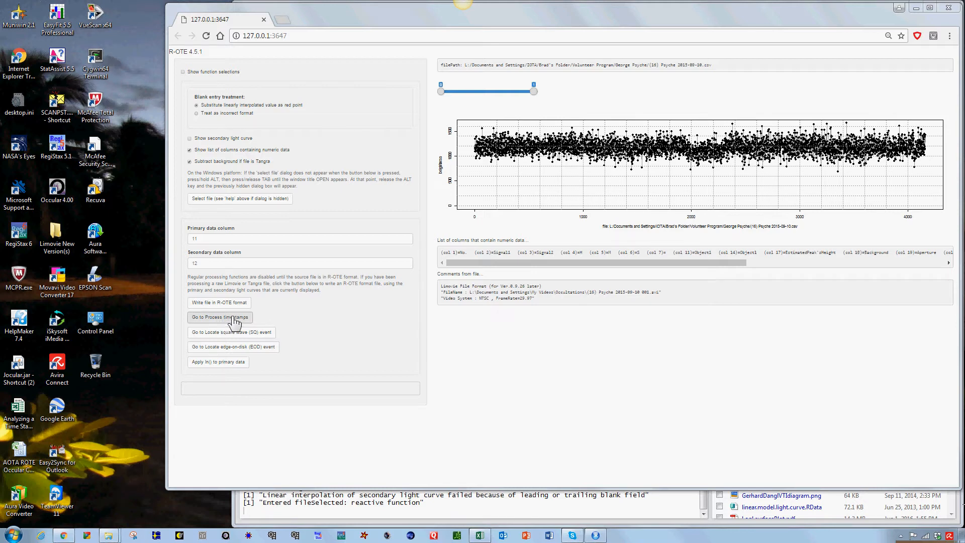
- Show the function selections, view the Process timestamps function, then return to Load observation data
{"action": "left_click", "coordinate": [222, 74]}
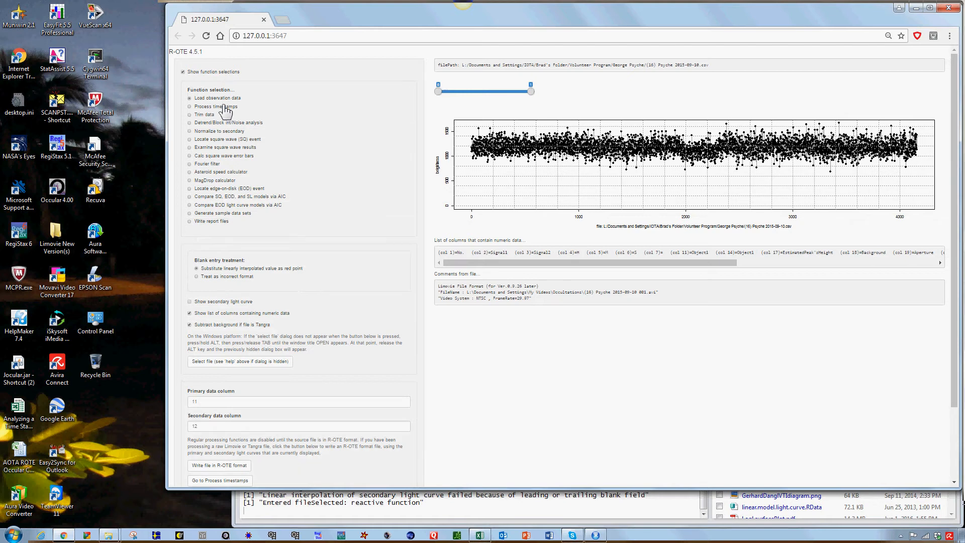
{"action": "left_click", "coordinate": [229, 107]}
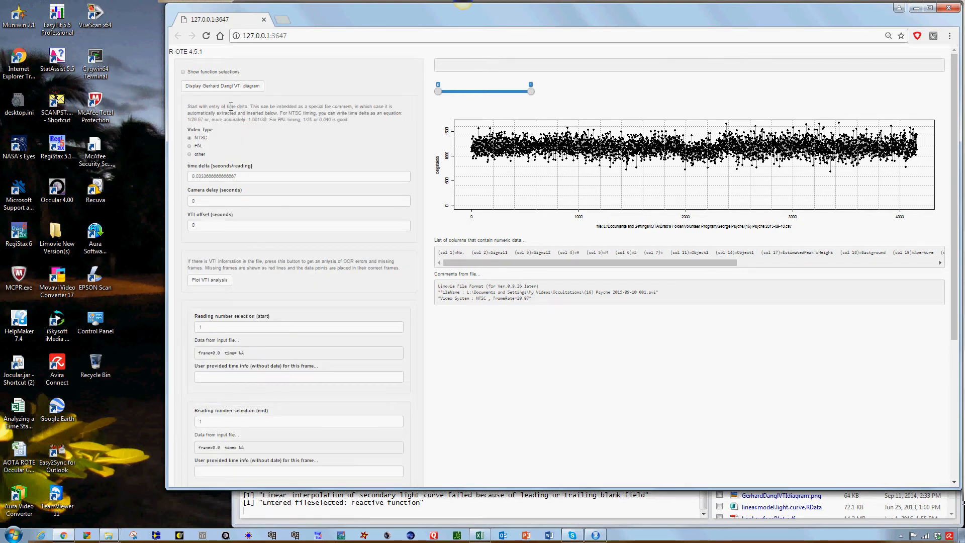
{"action": "left_click", "coordinate": [226, 74]}
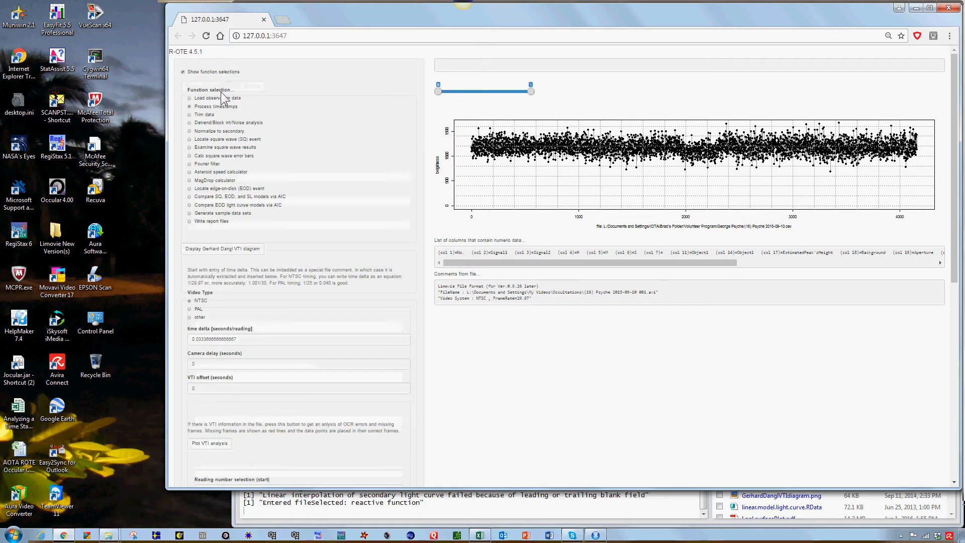
{"action": "left_click", "coordinate": [226, 99]}
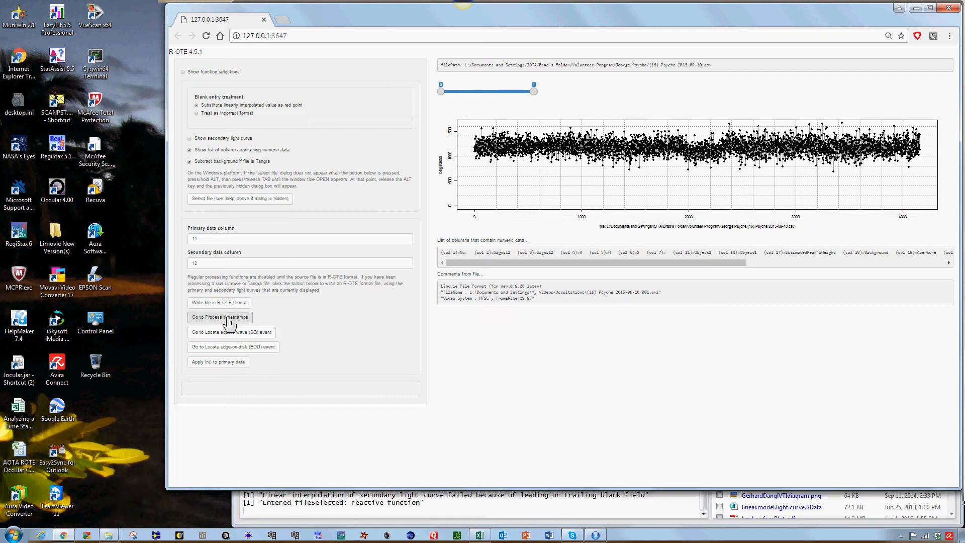
- Try to go to Process timestamps, then bring the hidden message box forward and dismiss it
{"action": "left_click", "coordinate": [230, 318]}
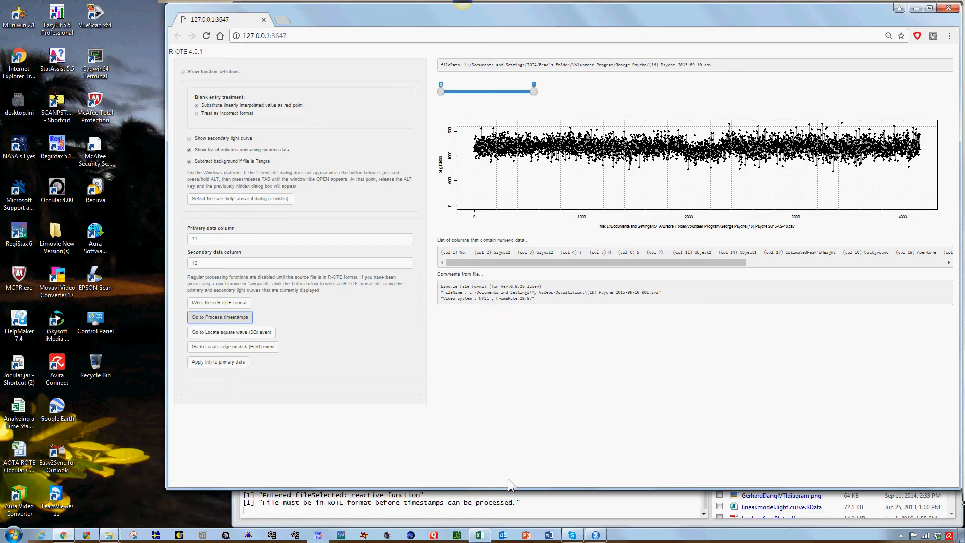
{"action": "left_click_drag", "start_coordinate": [540, 10], "coordinate": [500, 330]}
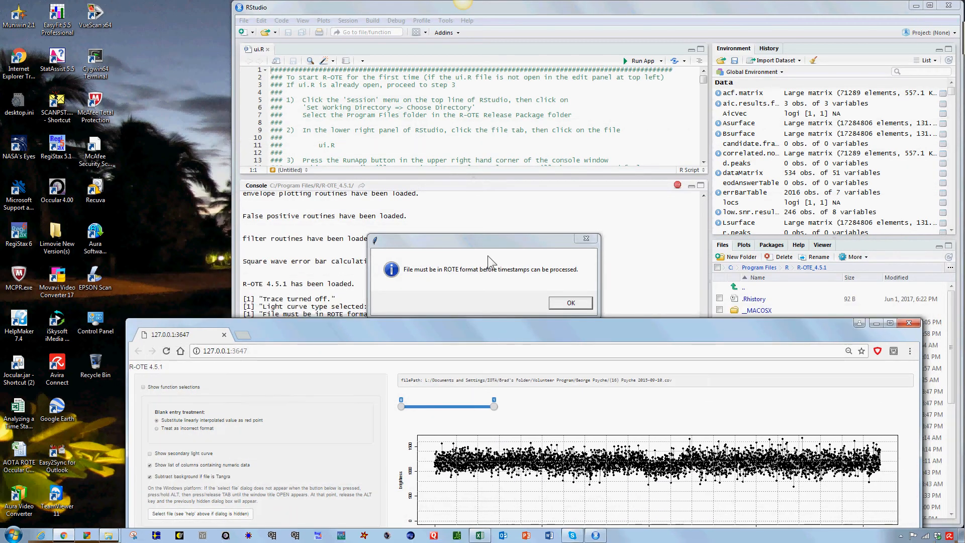
{"action": "left_click", "coordinate": [495, 241]}
{"action": "left_click_drag", "start_coordinate": [496, 240], "coordinate": [126, 15]}
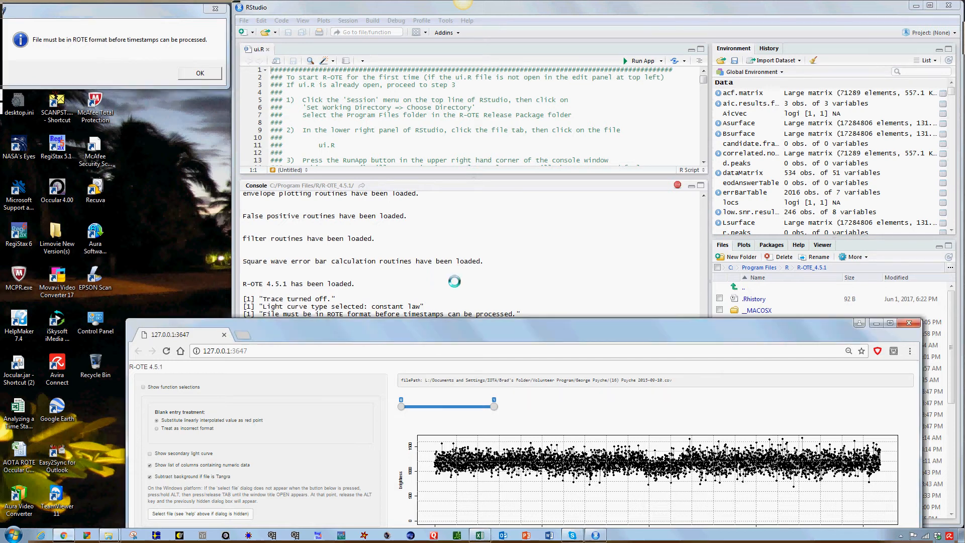
{"action": "left_click_drag", "start_coordinate": [435, 336], "coordinate": [489, 13]}
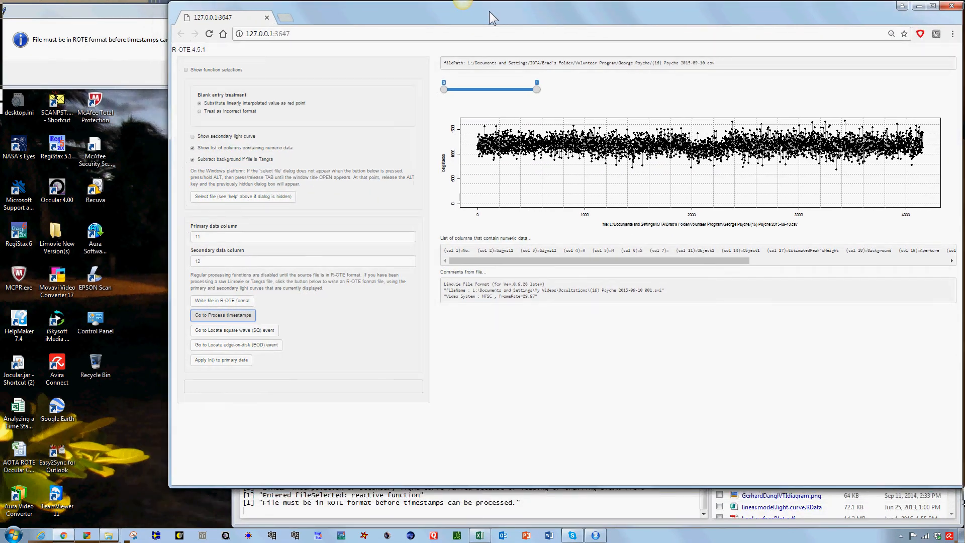
{"action": "left_click", "coordinate": [122, 12]}
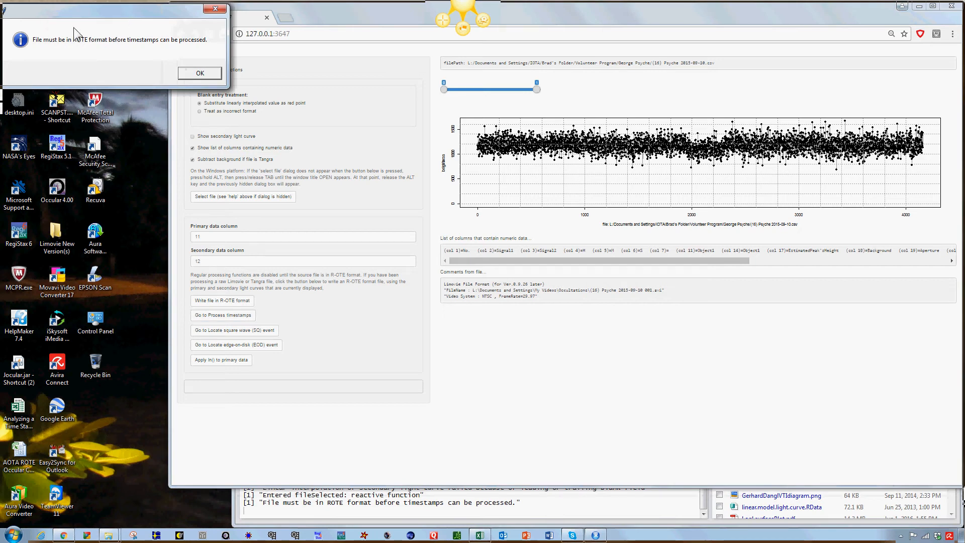
{"action": "left_click_drag", "start_coordinate": [81, 22], "coordinate": [89, 26]}
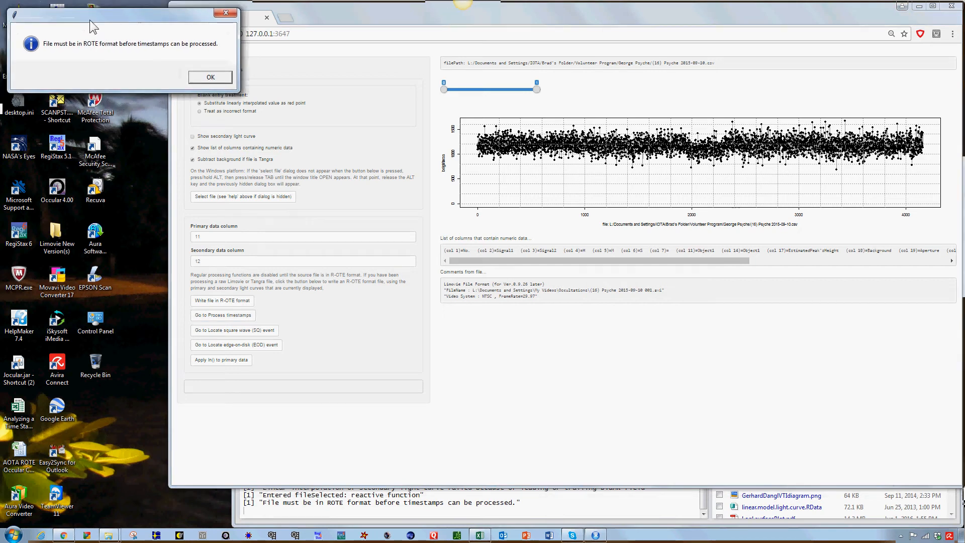
{"action": "left_click", "coordinate": [219, 79]}
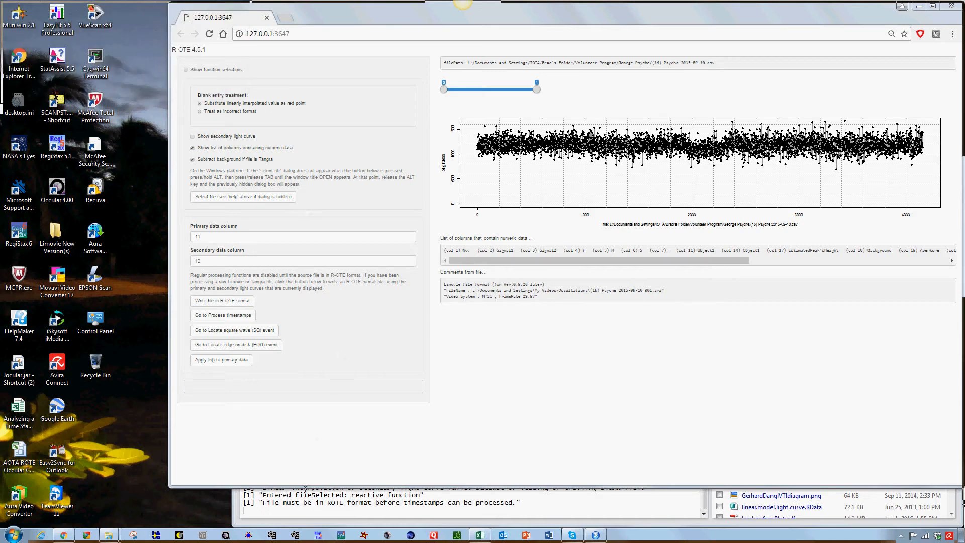
- Attempt Process timestamps once more, move the browser aside to dismiss the ROTE-format message, and restore the browser window
{"action": "left_click", "coordinate": [230, 316]}
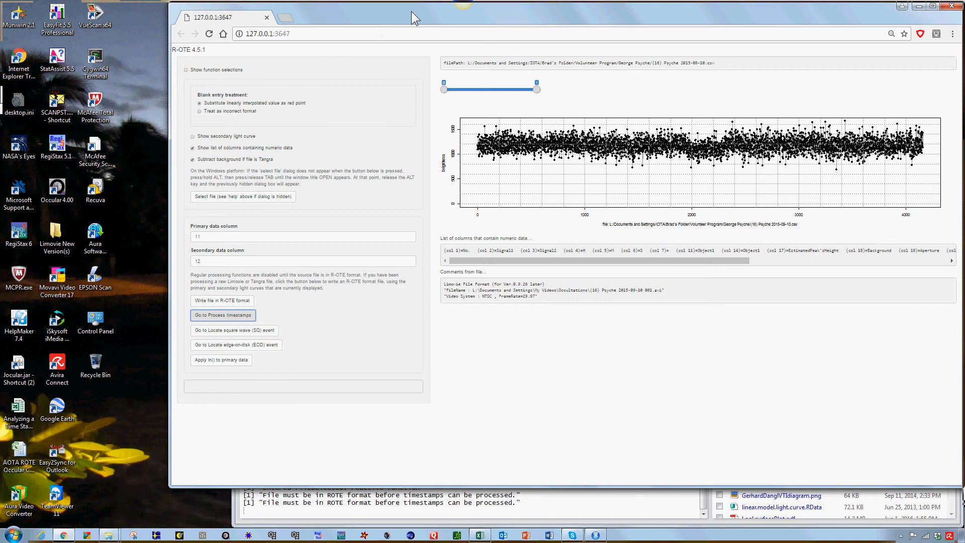
{"action": "left_click_drag", "start_coordinate": [411, 12], "coordinate": [413, 306]}
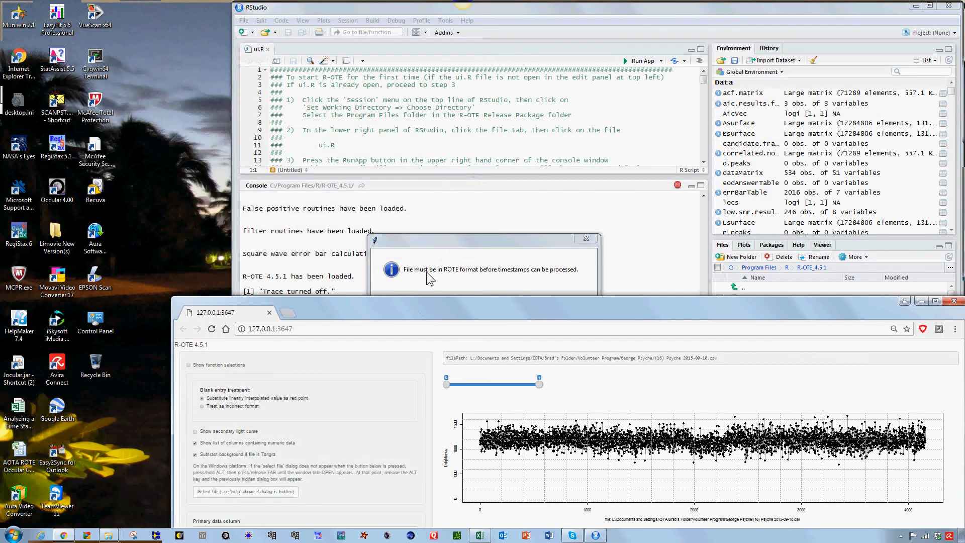
{"action": "left_click_drag", "start_coordinate": [464, 250], "coordinate": [213, 107]}
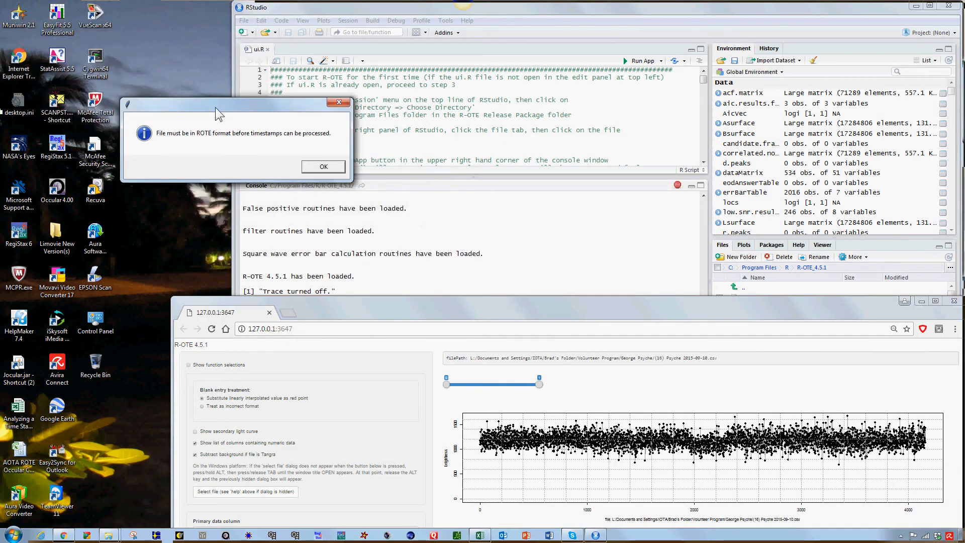
{"action": "left_click", "coordinate": [323, 167]}
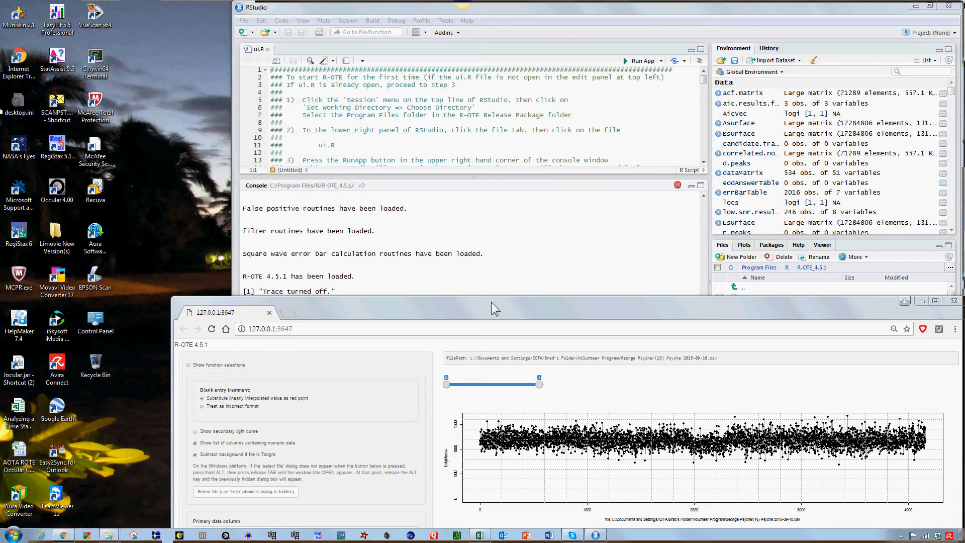
{"action": "left_click_drag", "start_coordinate": [491, 302], "coordinate": [485, 10]}
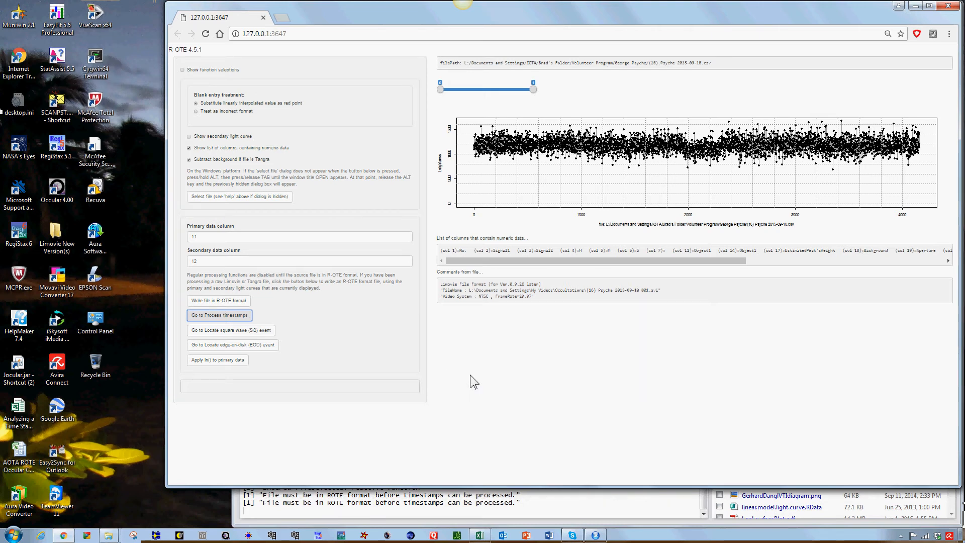
- Write the loaded light curve out as an R-OTE format file, after briefly toggling the secondary light curve on and off
{"action": "left_click", "coordinate": [222, 300]}
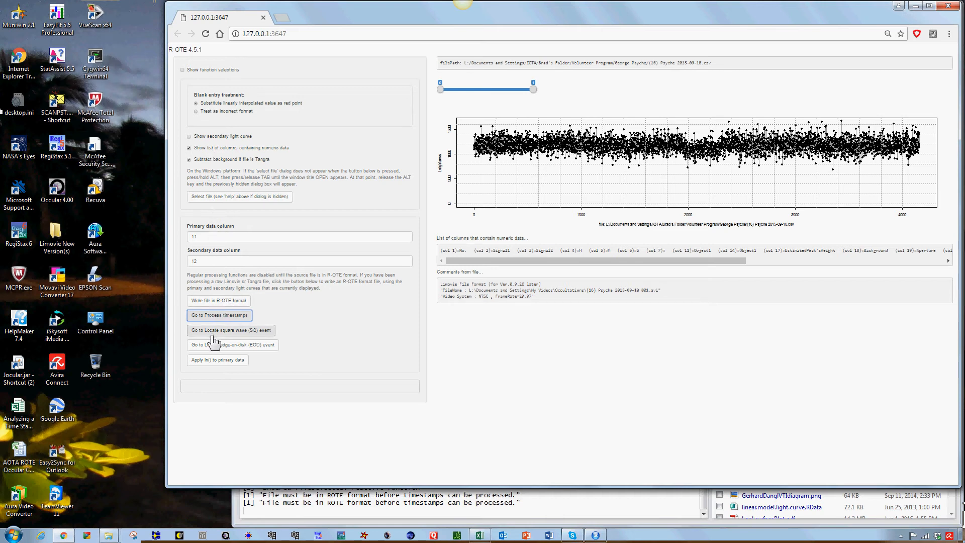
{"action": "left_click", "coordinate": [189, 136]}
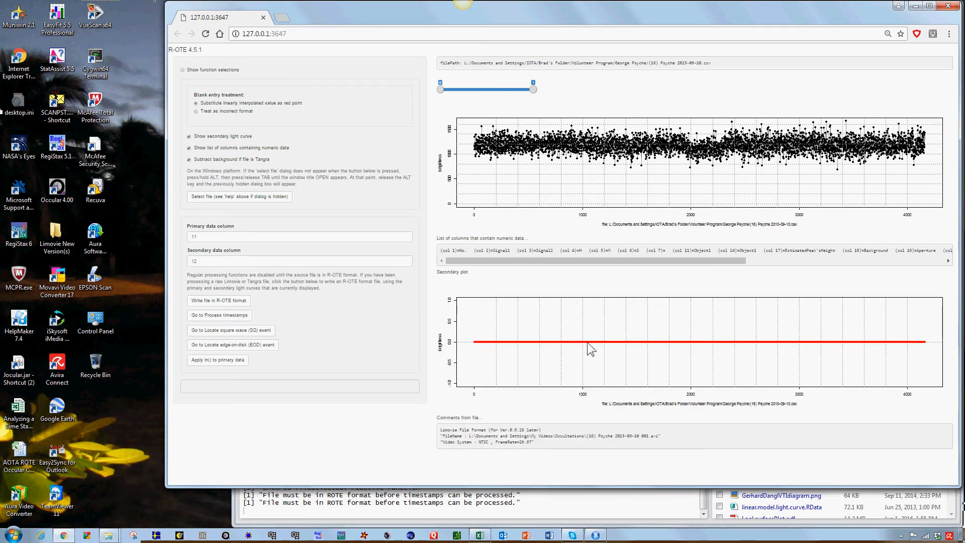
{"action": "left_click", "coordinate": [189, 136]}
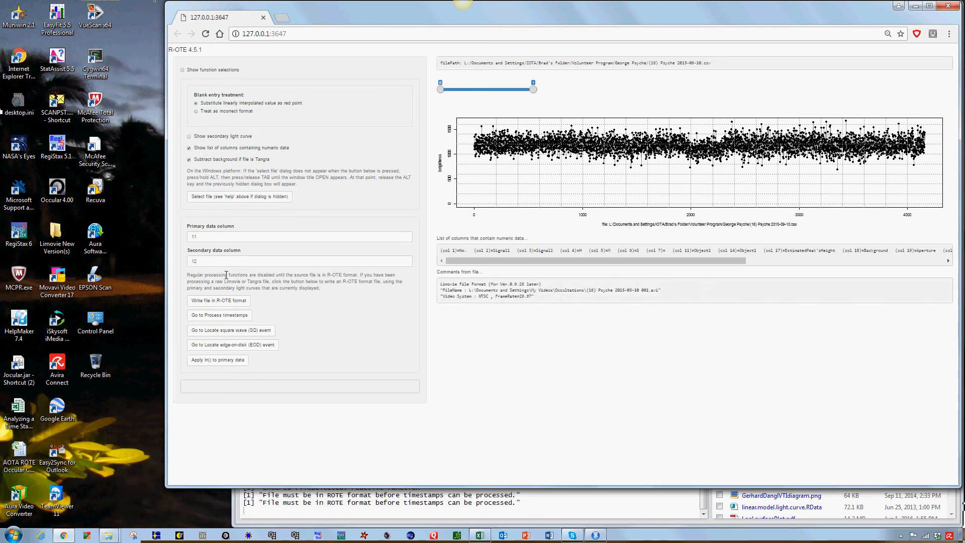
{"action": "left_click", "coordinate": [219, 301]}
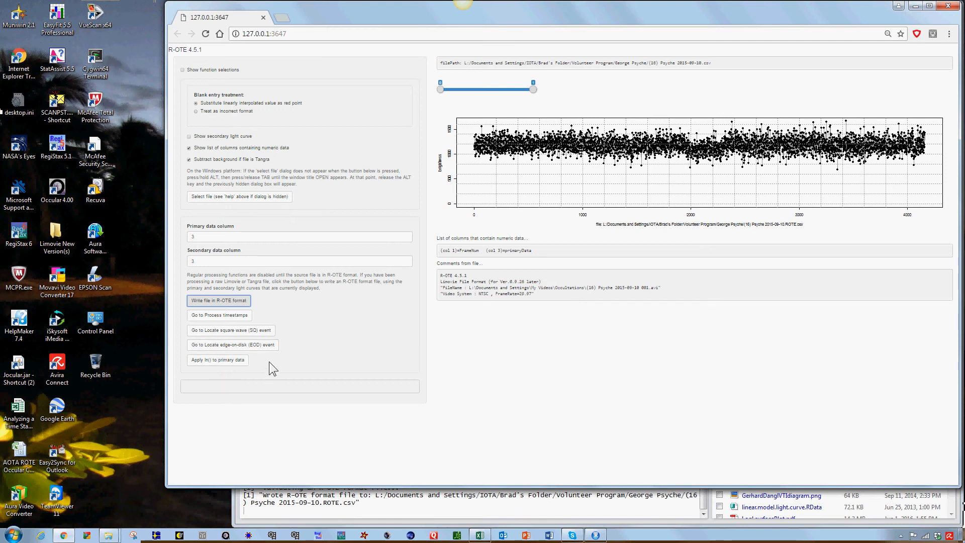
- Zoom into different frame ranges of the light curve with the range slider, then return to the full range
{"action": "left_click", "coordinate": [534, 90]}
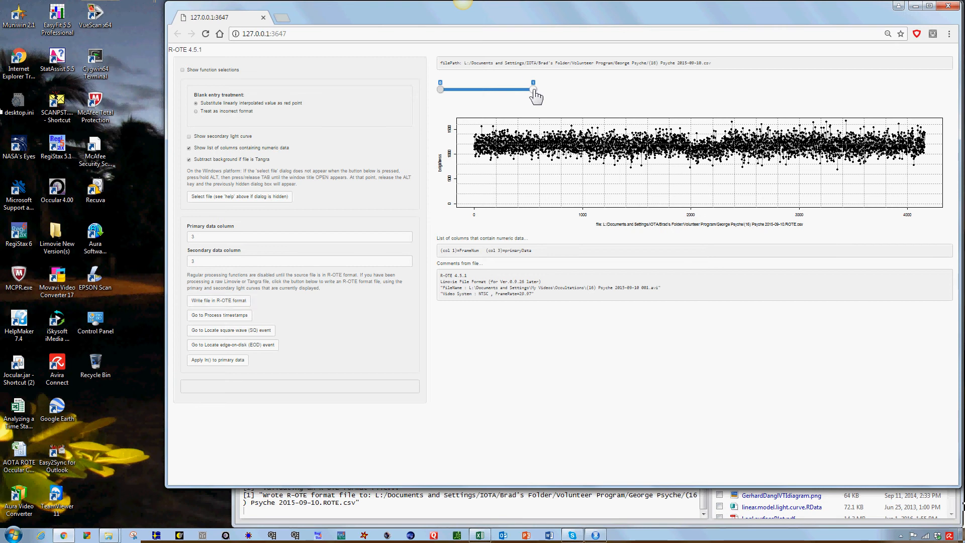
{"action": "left_click_drag", "start_coordinate": [534, 92], "coordinate": [451, 94]}
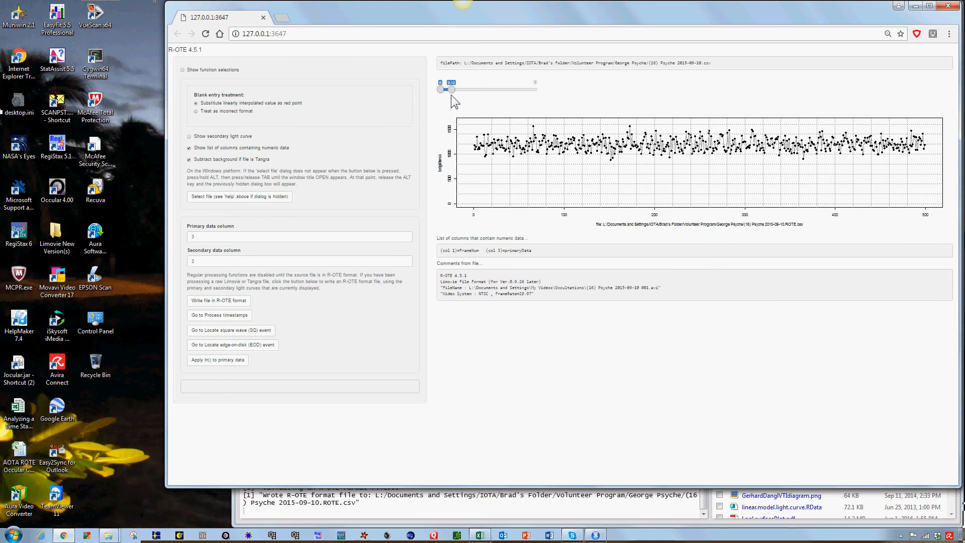
{"action": "left_click_drag", "start_coordinate": [455, 97], "coordinate": [521, 92]}
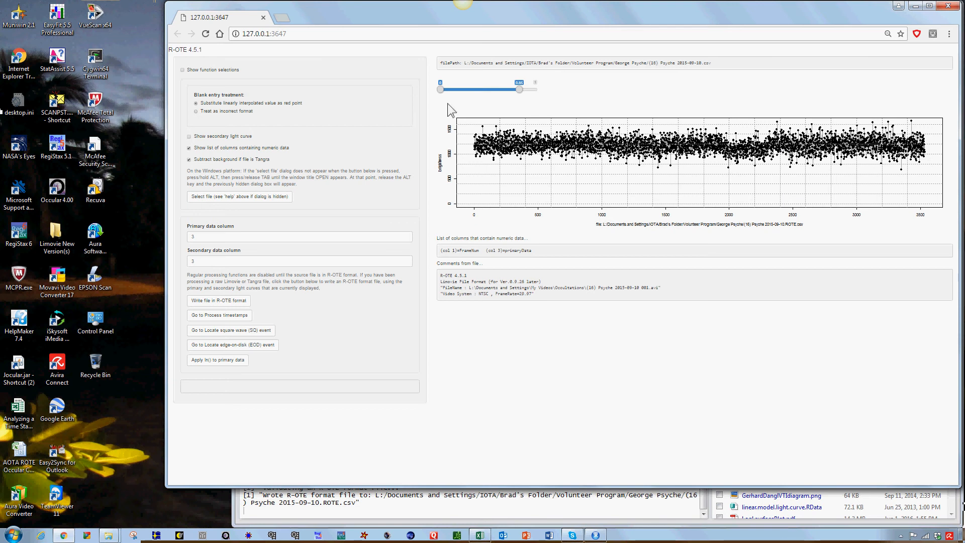
{"action": "left_click_drag", "start_coordinate": [440, 90], "coordinate": [515, 90]}
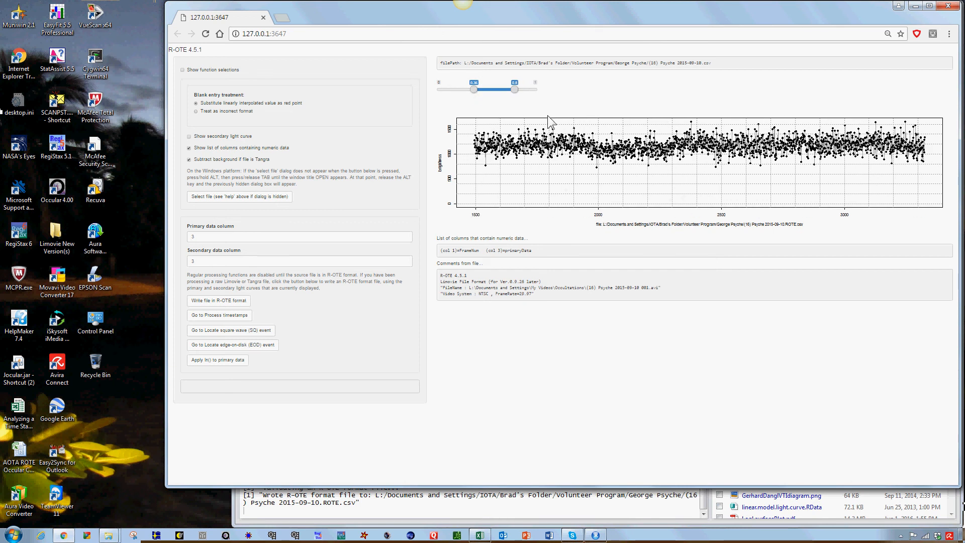
{"action": "left_click_drag", "start_coordinate": [514, 93], "coordinate": [483, 95]}
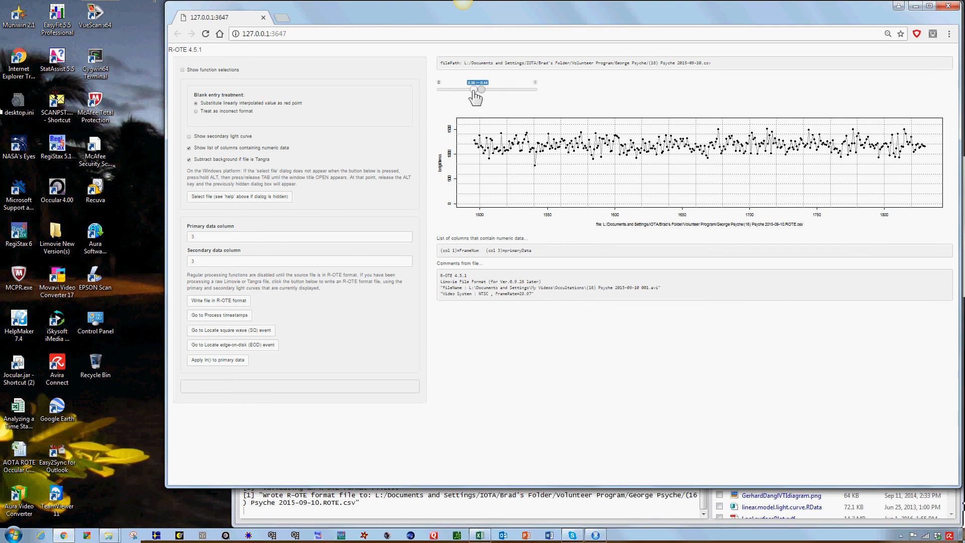
{"action": "left_click_drag", "start_coordinate": [474, 92], "coordinate": [565, 99]}
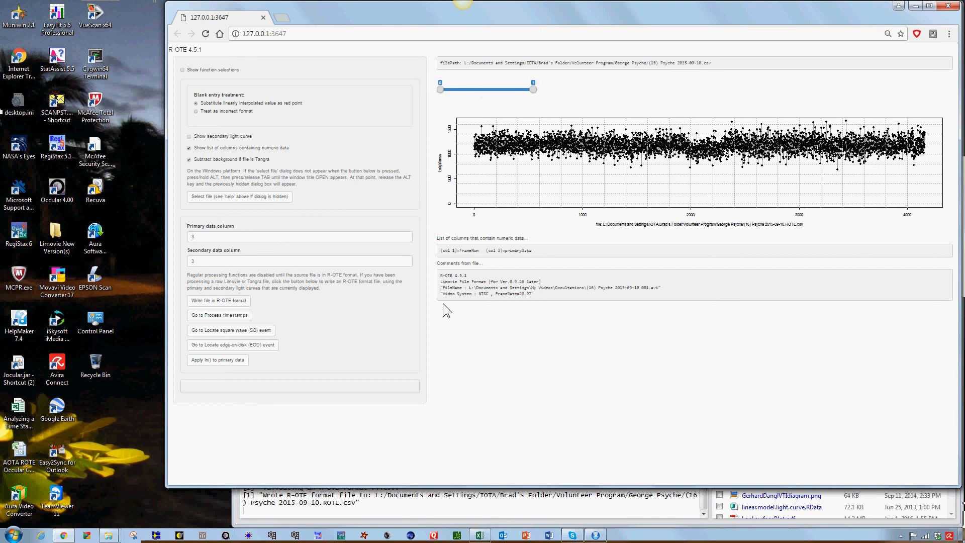